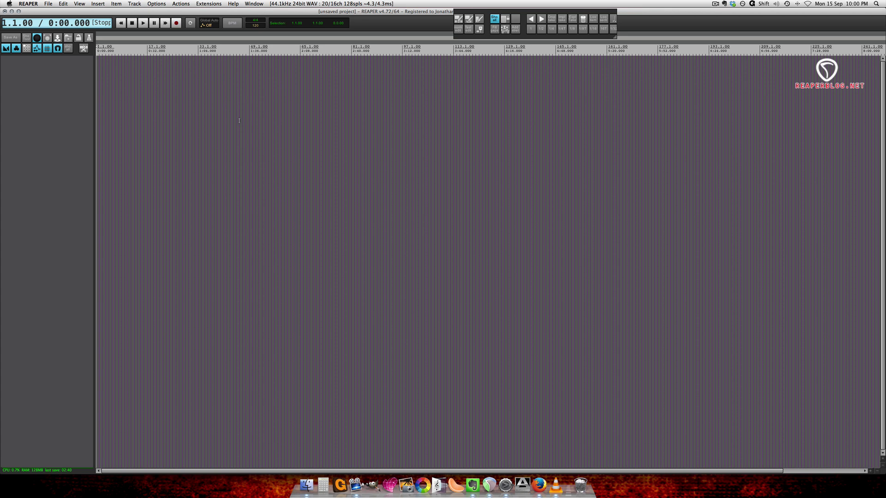
- In Finder, select the Track2-BD In2 Shure kick files .45, .42, .44 and .46
key(super+Tab)
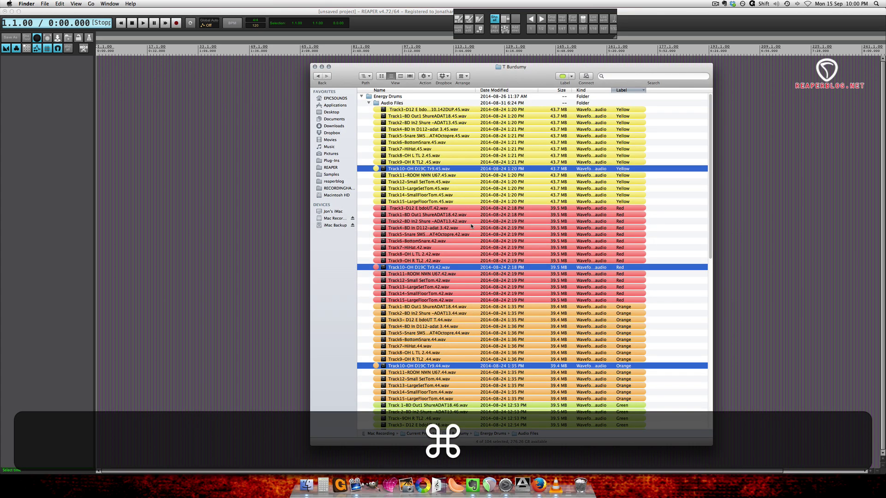
click(458, 195)
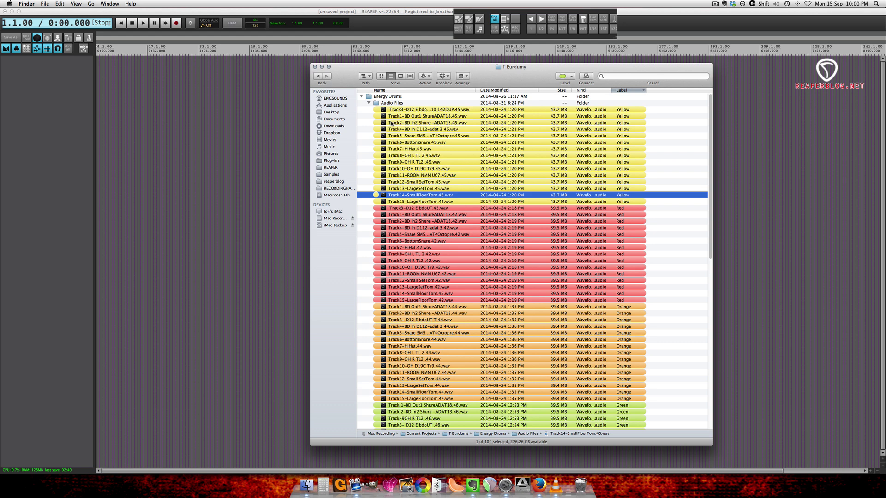
click(413, 123)
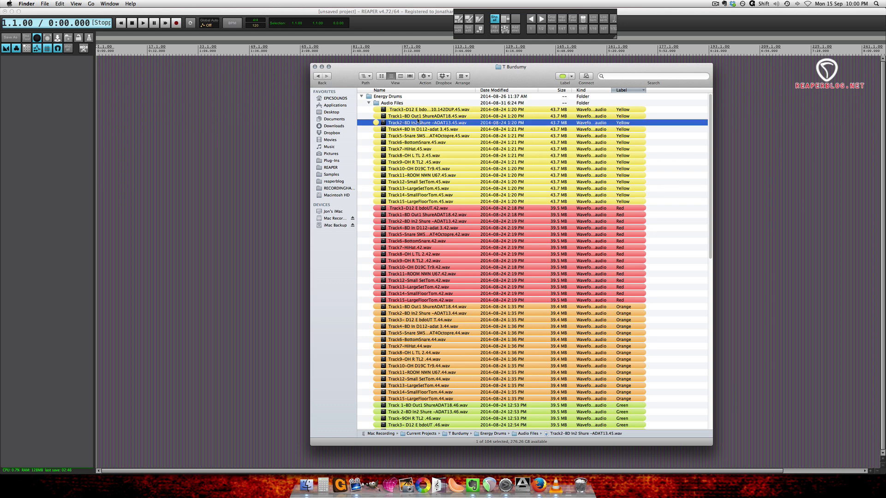
super+click(417, 221)
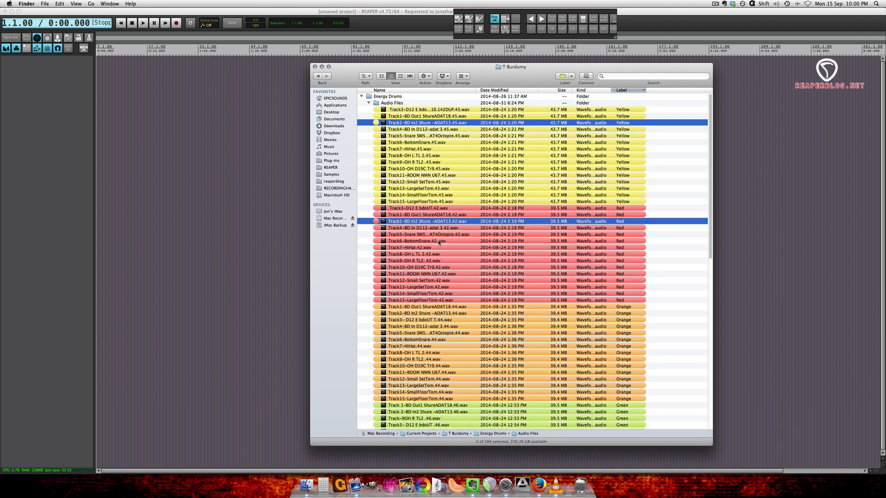
right_click(424, 223)
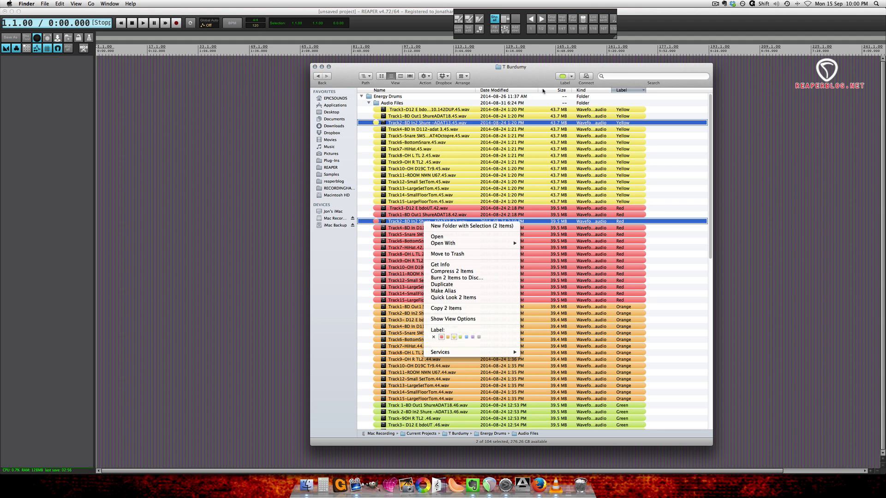
click(556, 85)
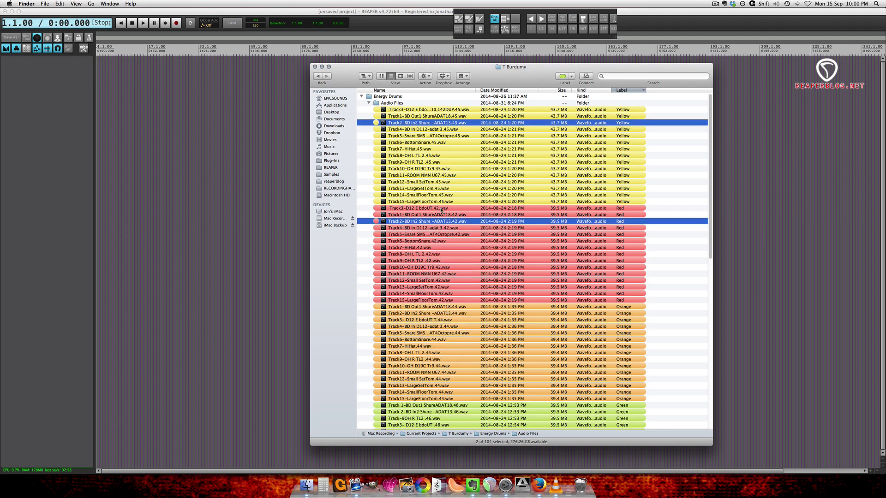
scroll(392, 262, down, 3)
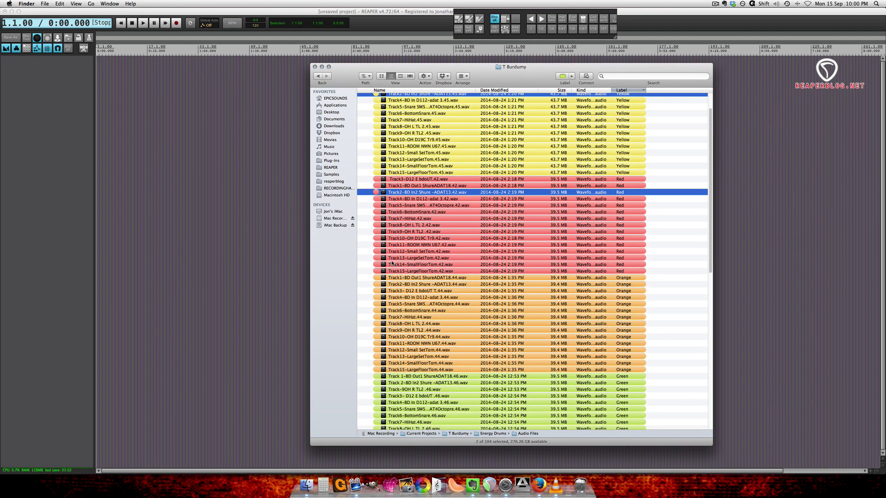
super+click(403, 284)
scroll(404, 284, down, 2)
super+click(406, 360)
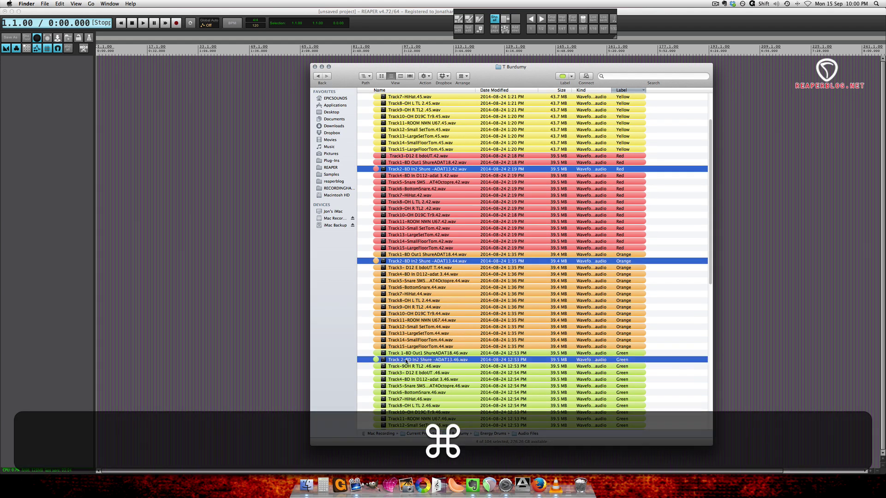
scroll(455, 371, up, 5)
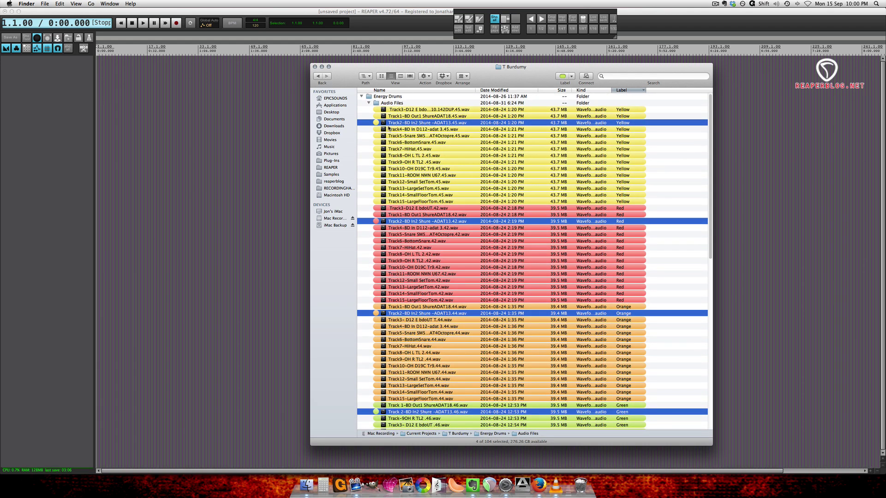
- Drop the kick files onto separate tracks and implode them with 'Take: Implode items across tracks into takes'
drag(393, 122, 57, 153)
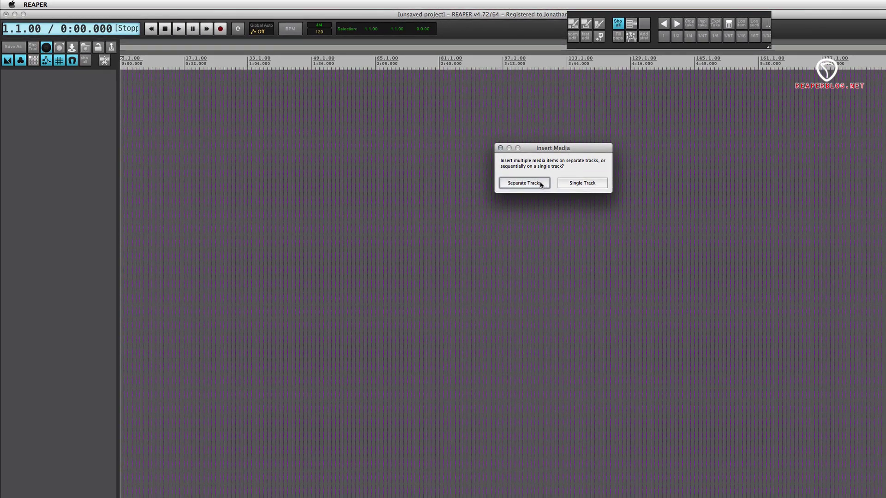
click(534, 187)
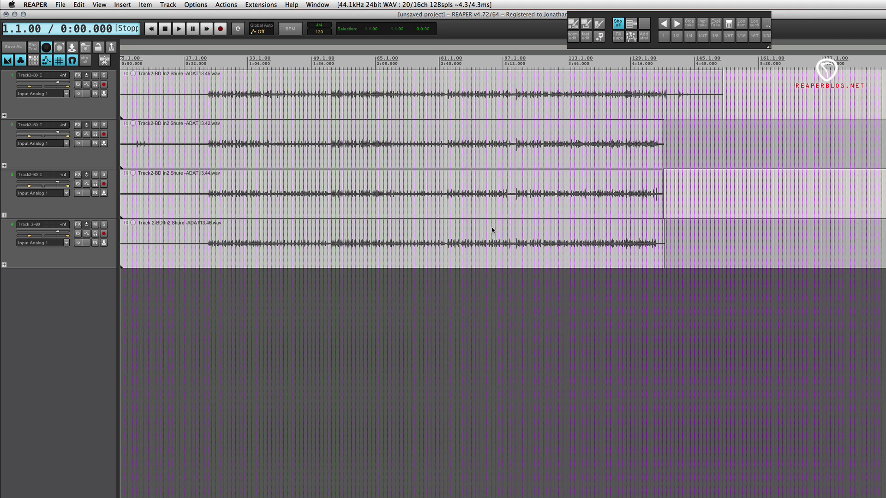
click(226, 4)
click(230, 13)
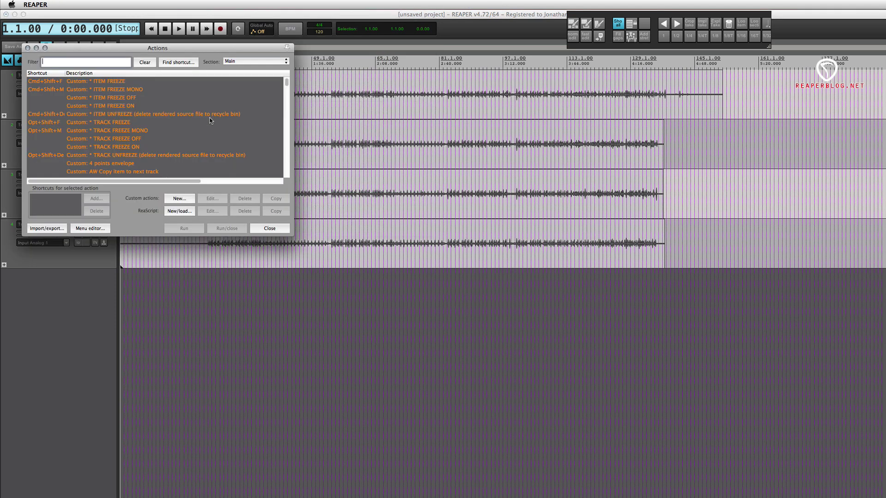
text(implde)
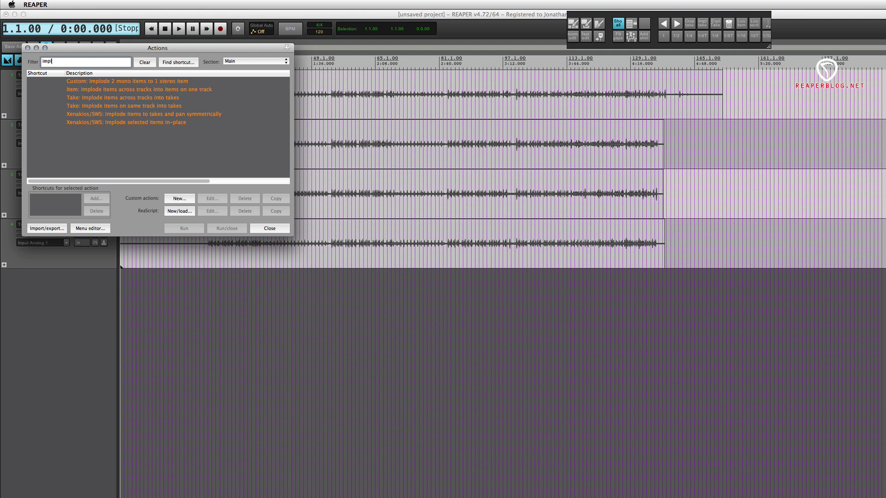
key(BackSpace)
key(BackSpace)
text(ode)
click(161, 100)
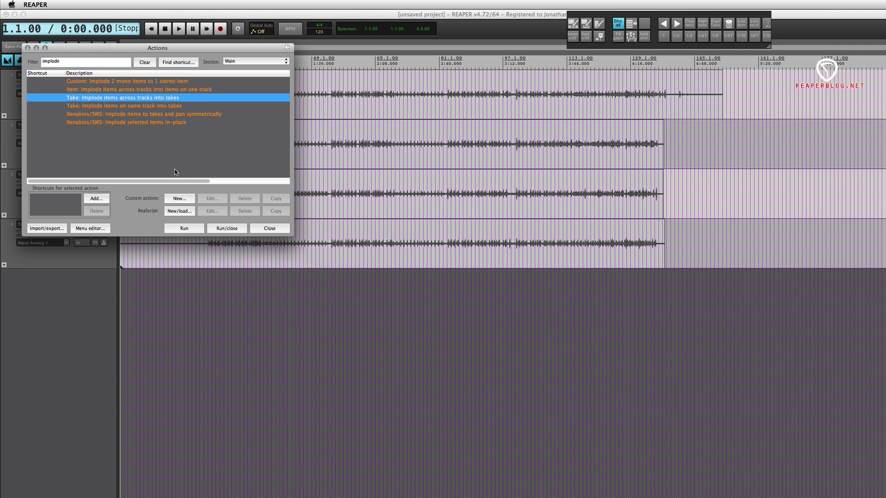
click(216, 229)
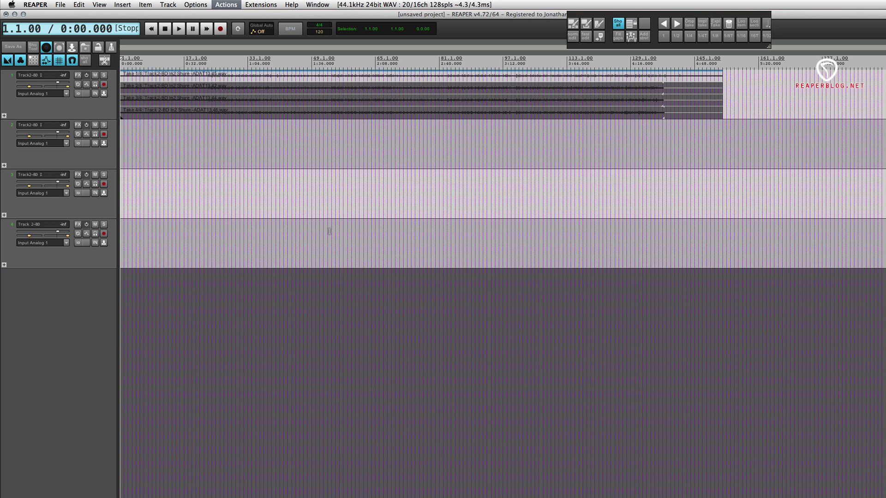
- Delete the three now-empty tracks 2 to 4
click(229, 87)
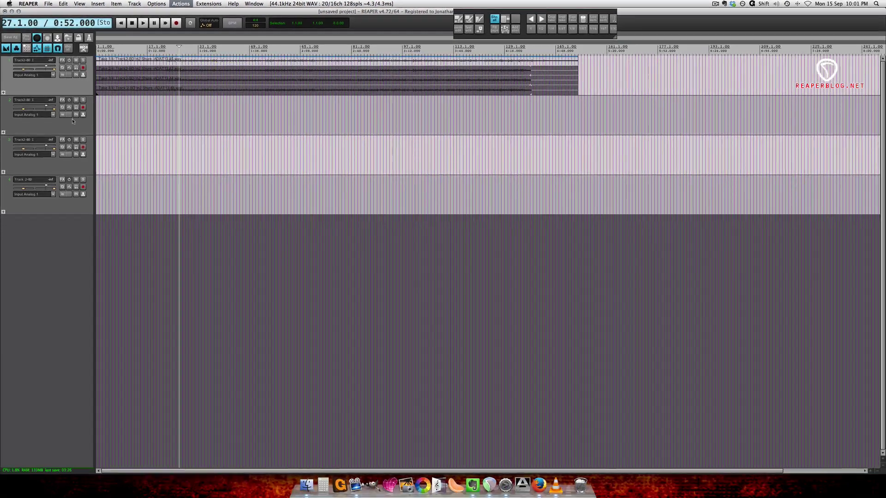
click(62, 131)
shift+click(73, 210)
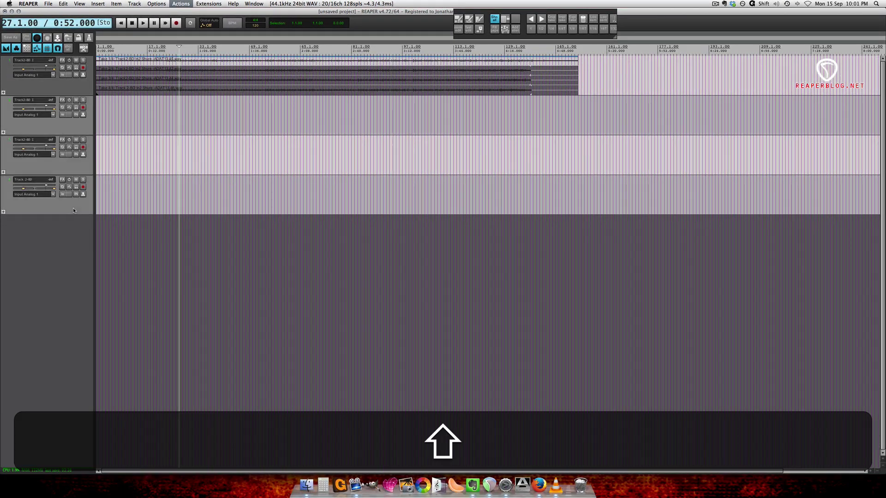
key(Delete)
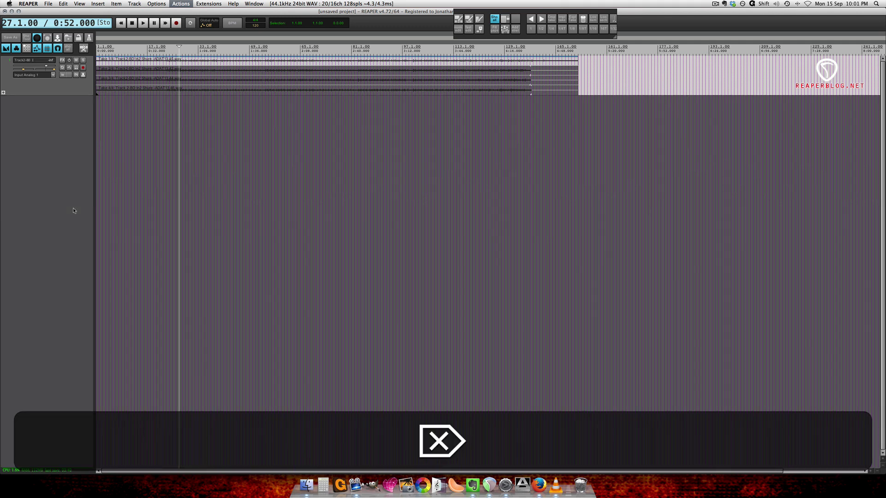
- Drop the four snare files into the project at bar 45
super+click(237, 120)
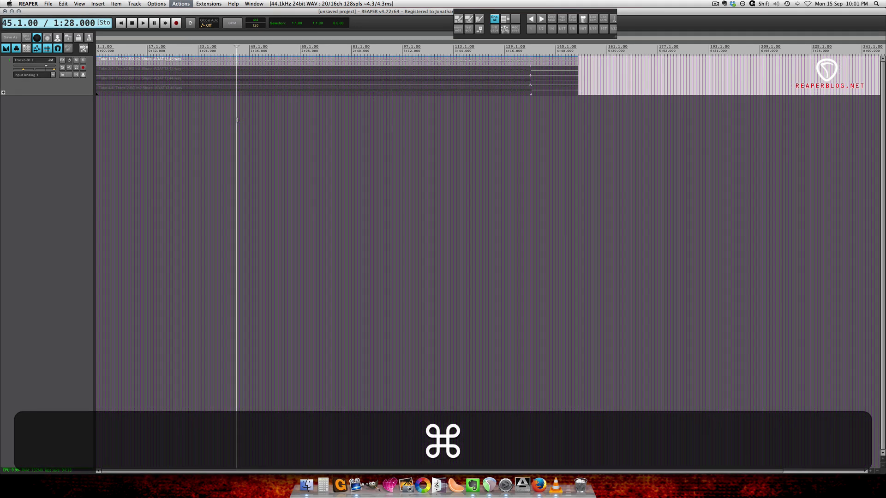
key(super+Tab)
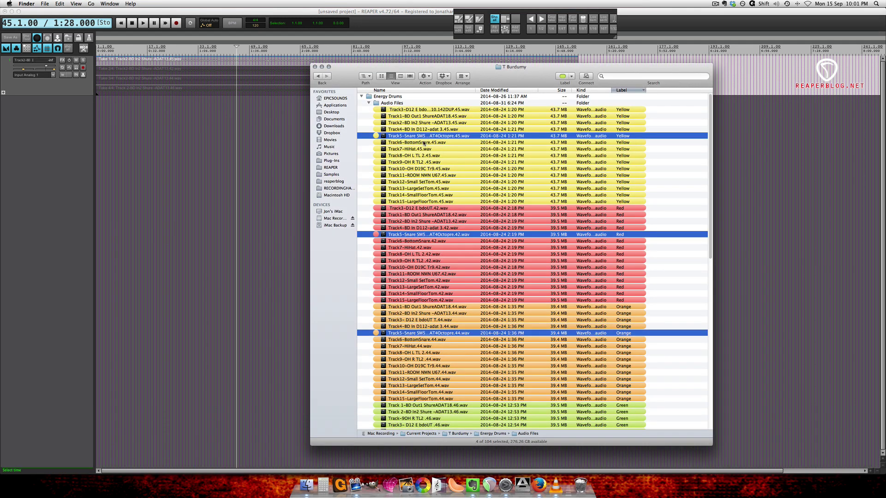
scroll(423, 137, down, 5)
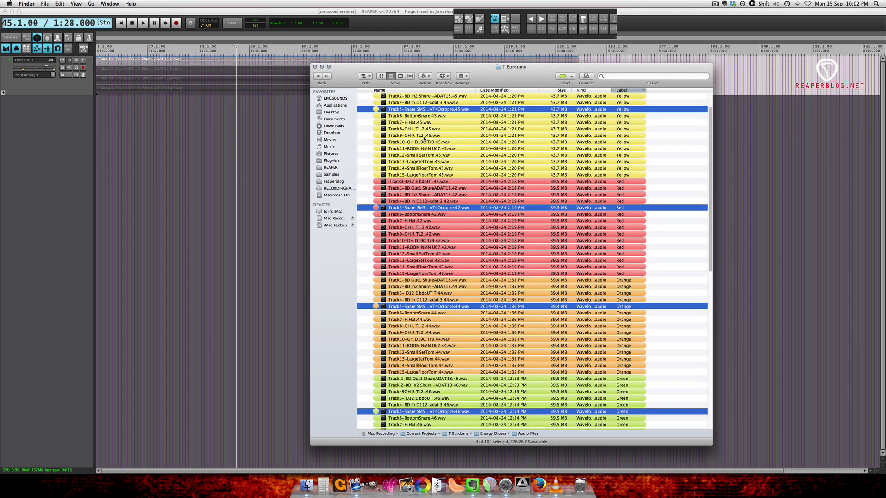
scroll(411, 138, up, 5)
drag(410, 139, 82, 170)
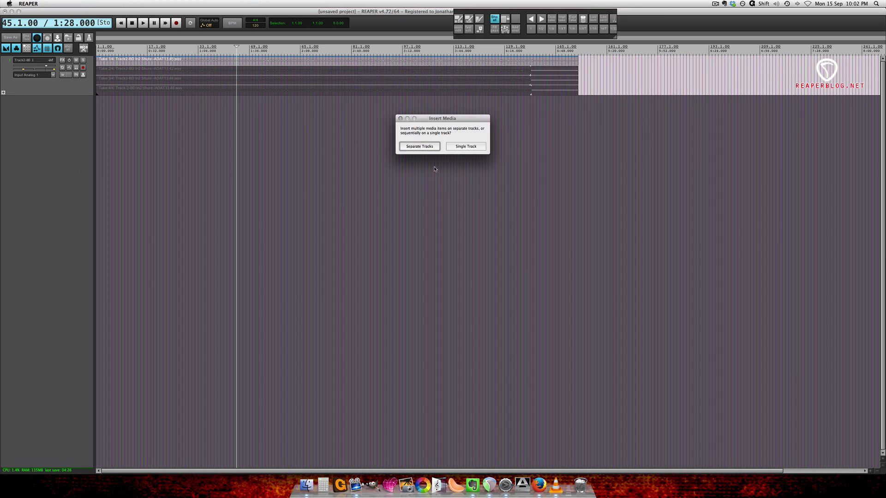
- Implode the snare files into takes, delete empty tracks 3–5, and expand all take lanes
click(419, 146)
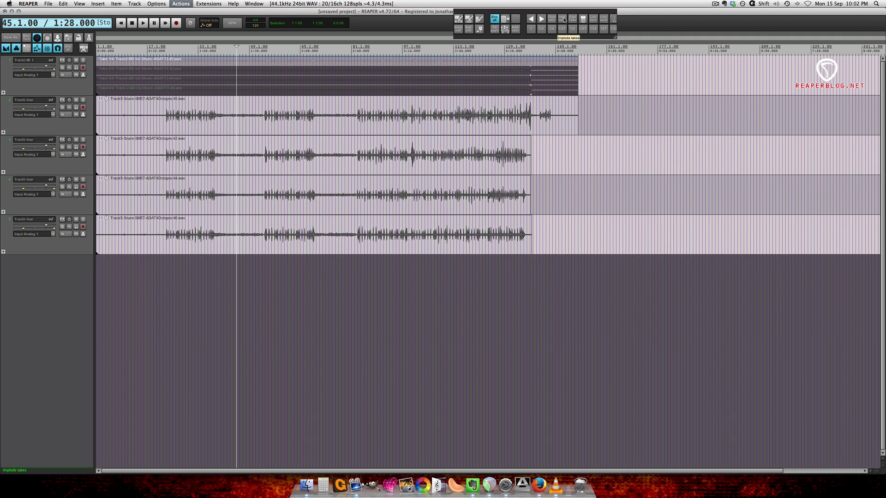
click(564, 19)
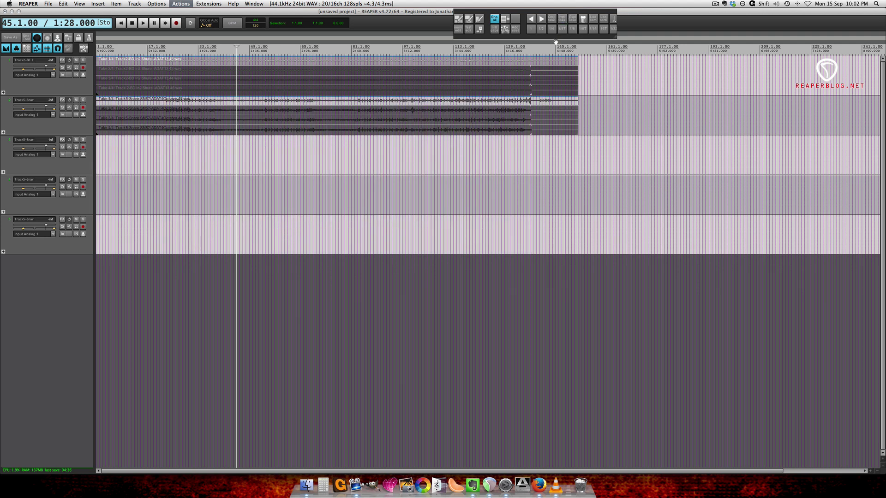
shift+click(79, 244)
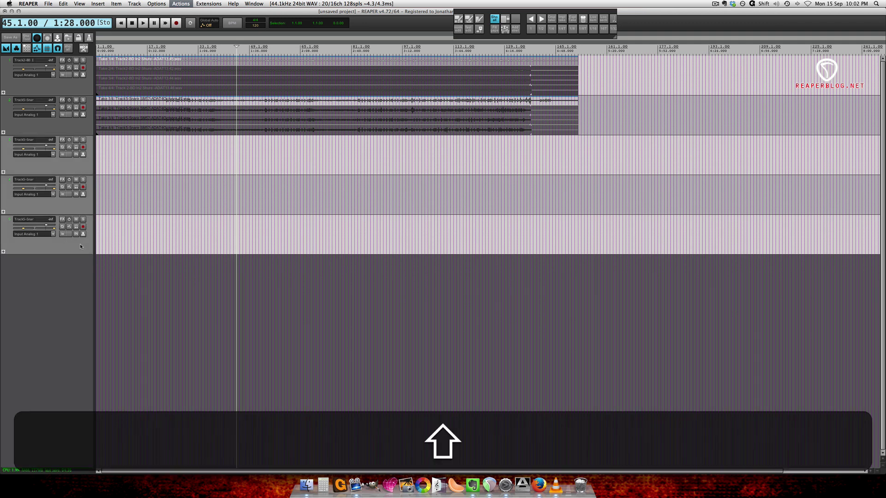
key(Delete)
key(grave)
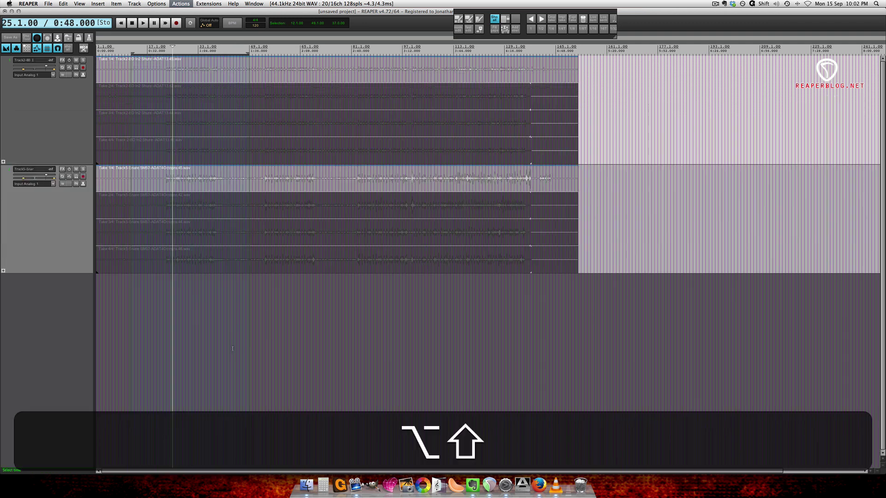
- Try a split at bar 29, undo it, and cycle the kick's active take back to take 1
key(s)
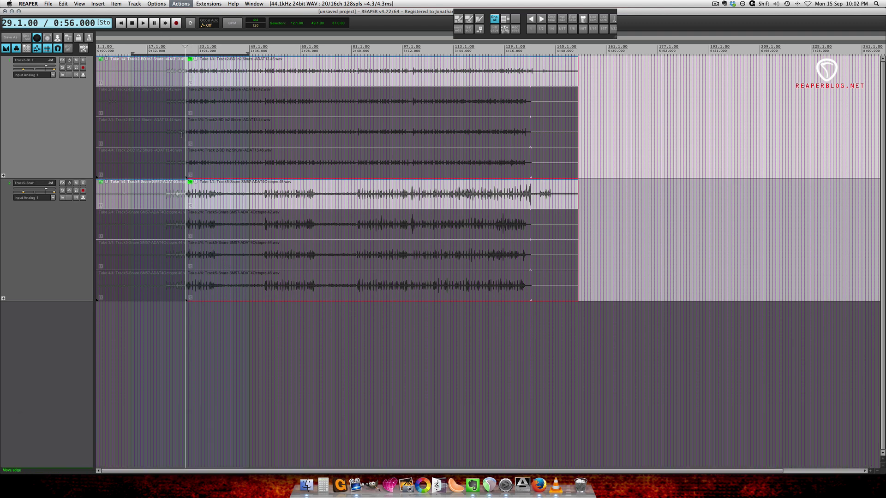
key(super+z)
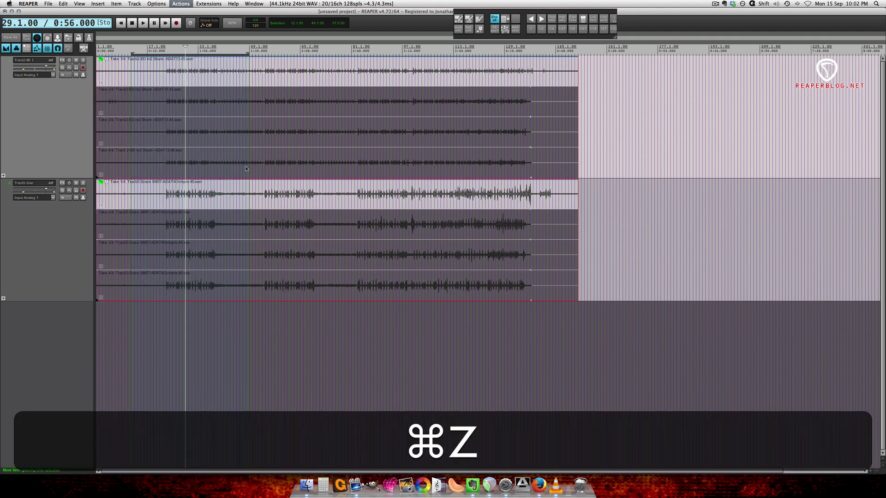
key(super+z)
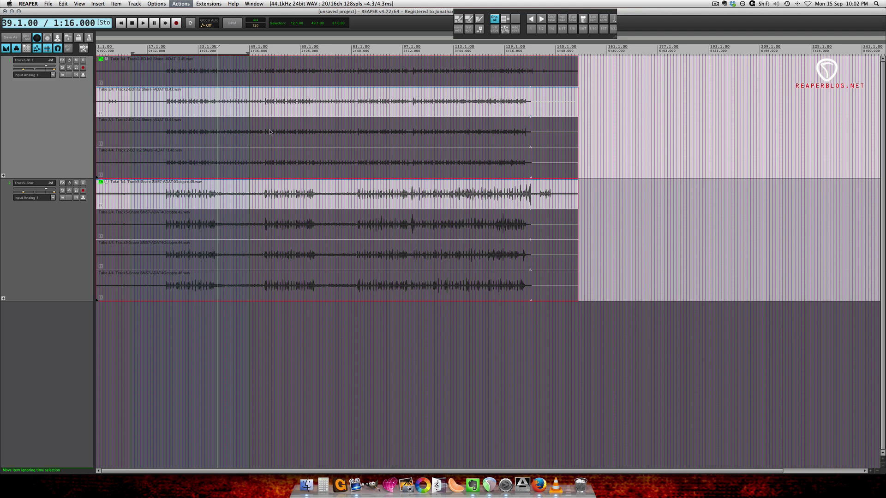
click(270, 132)
click(271, 101)
click(268, 76)
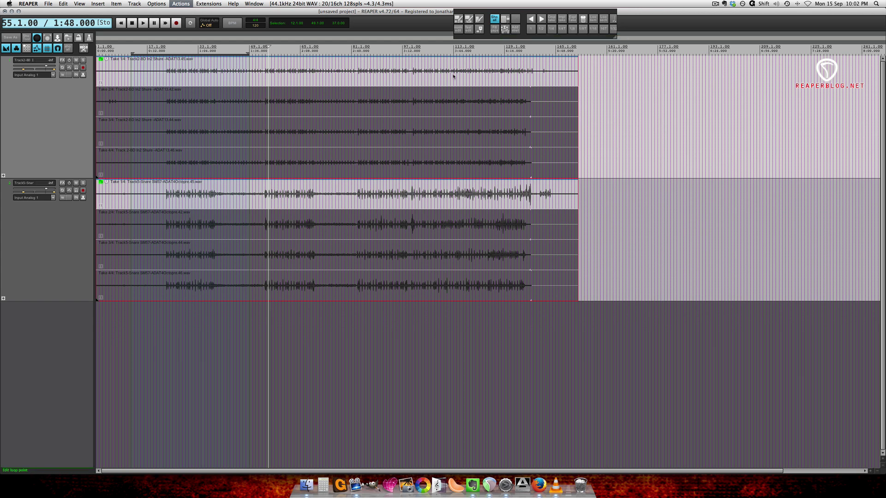
- Select bars 95–122 across both tracks, then move the edit position back to bar 66
drag(395, 75, 483, 399)
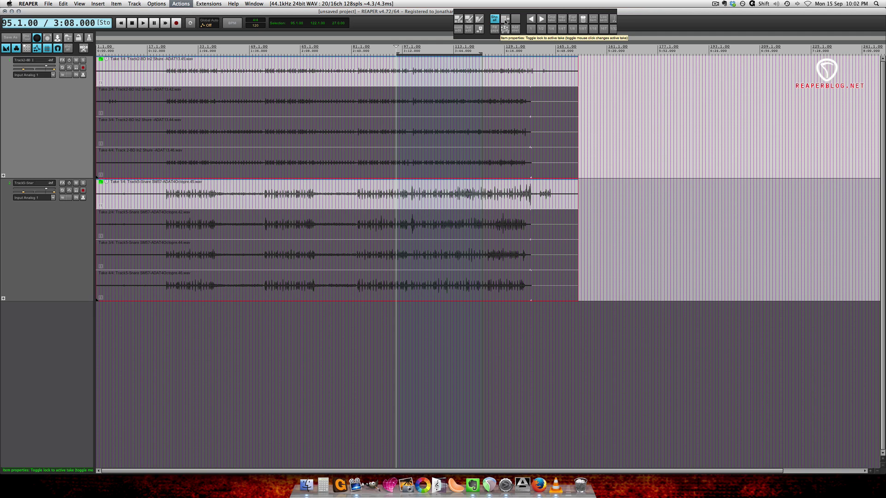
drag(378, 95, 340, 161)
mouse_move(324, 237)
mouse_down()
mouse_move(323, 274)
mouse_move(328, 240)
mouse_up()
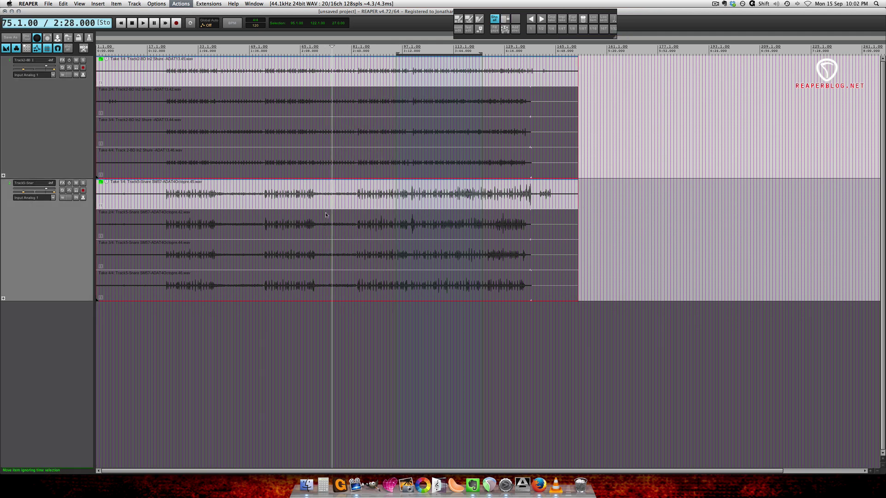
click(304, 71)
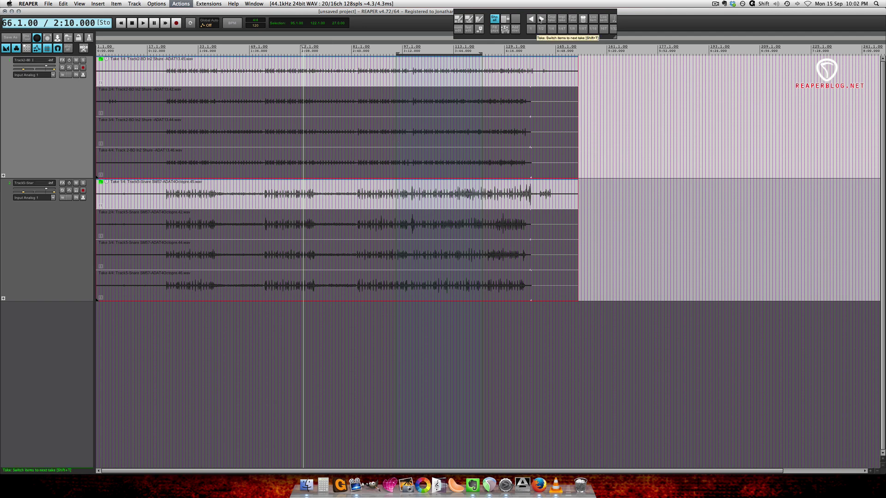
- Step both tracks three takes forward and back, then hide take lanes to show only active takes
click(541, 19)
click(540, 20)
click(540, 19)
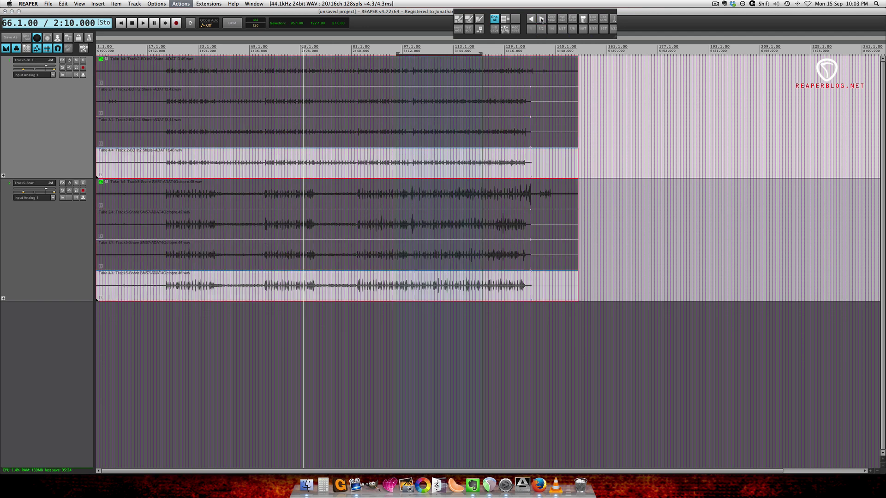
click(531, 19)
click(531, 19)
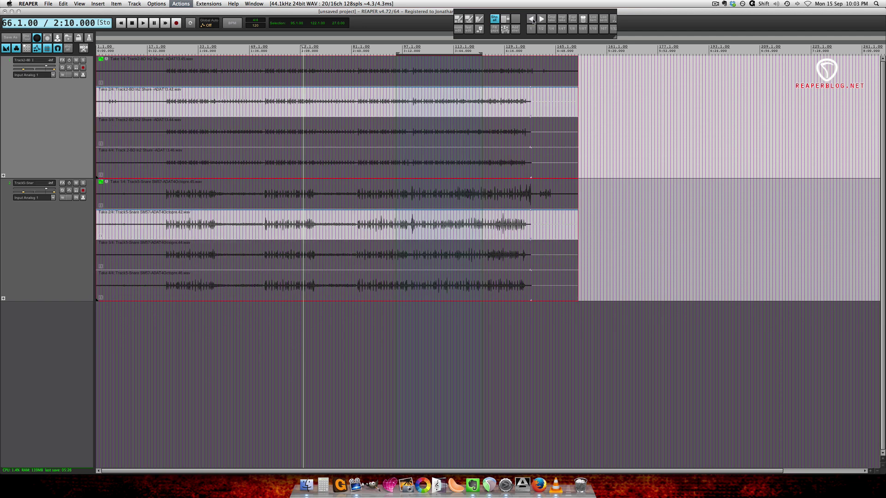
click(531, 20)
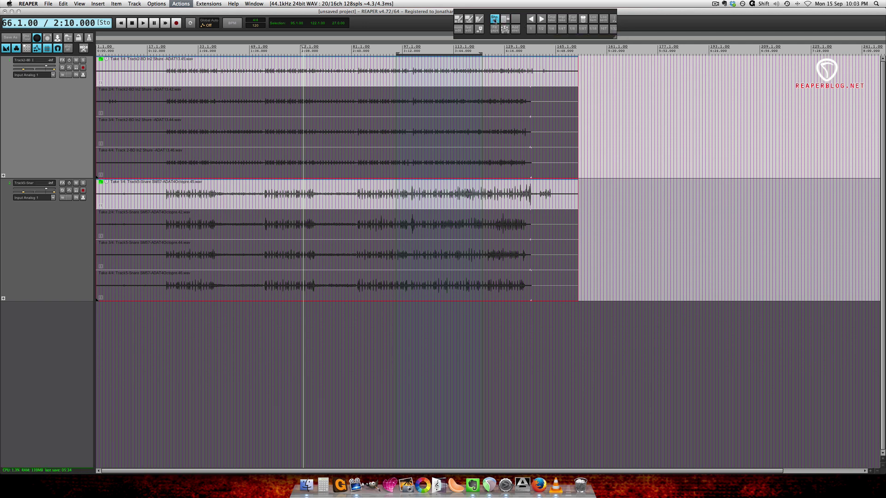
click(494, 19)
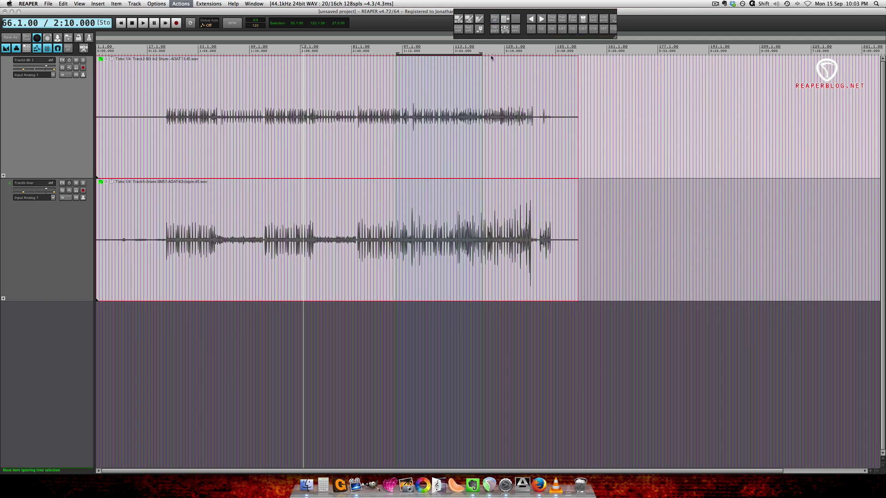
click(332, 152)
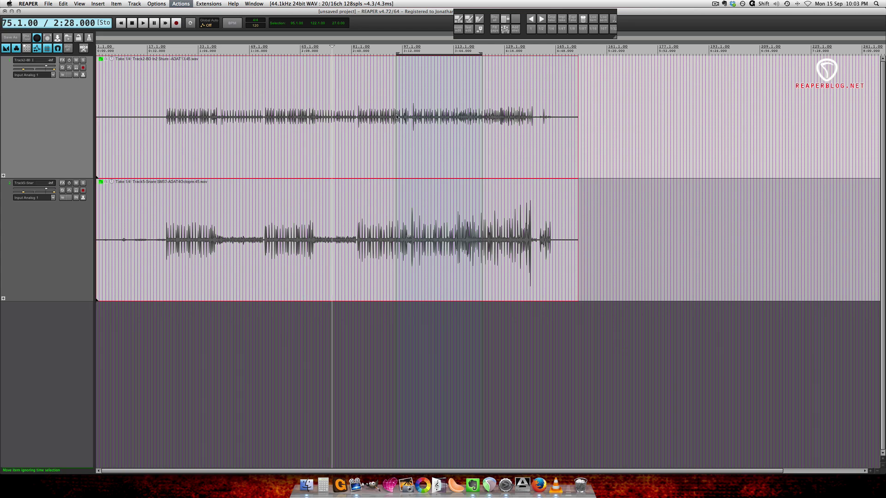
click(156, 4)
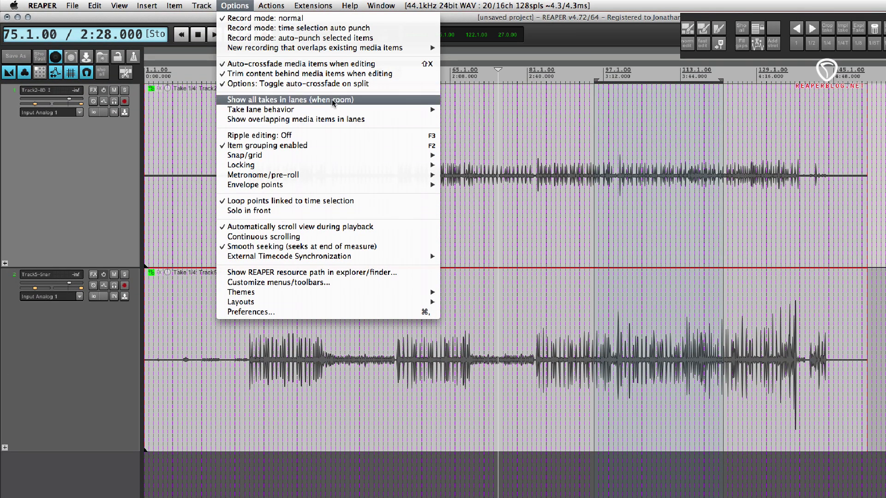
click(387, 101)
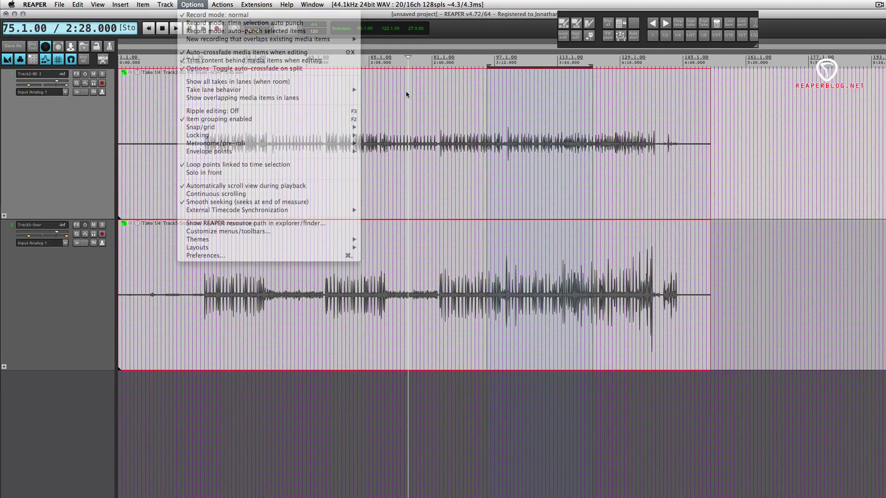
click(416, 225)
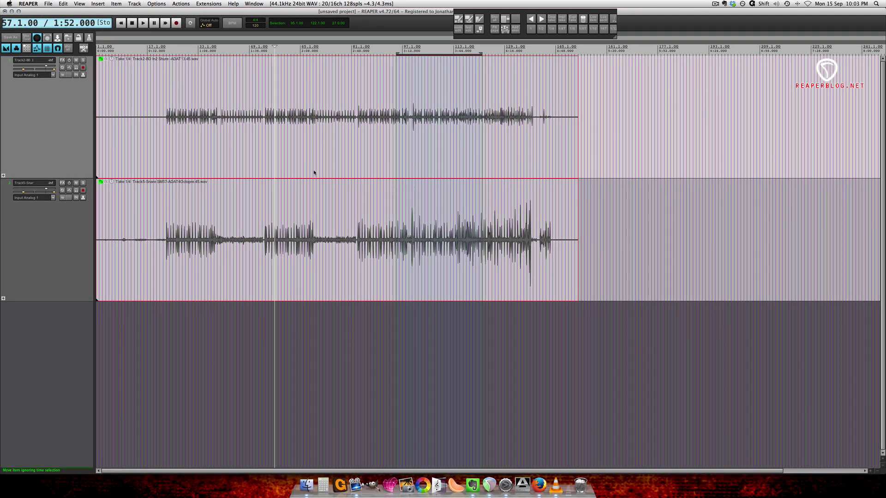
- Split both drum items at bars 57 and 72
key(s)
click(323, 137)
key(s)
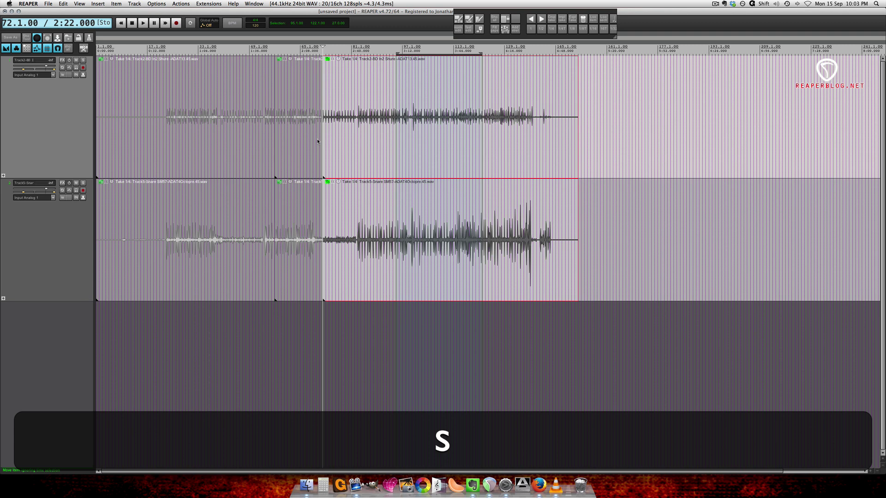
key(alt+s)
alt+click(520, 154)
scroll(510, 148, down, 5)
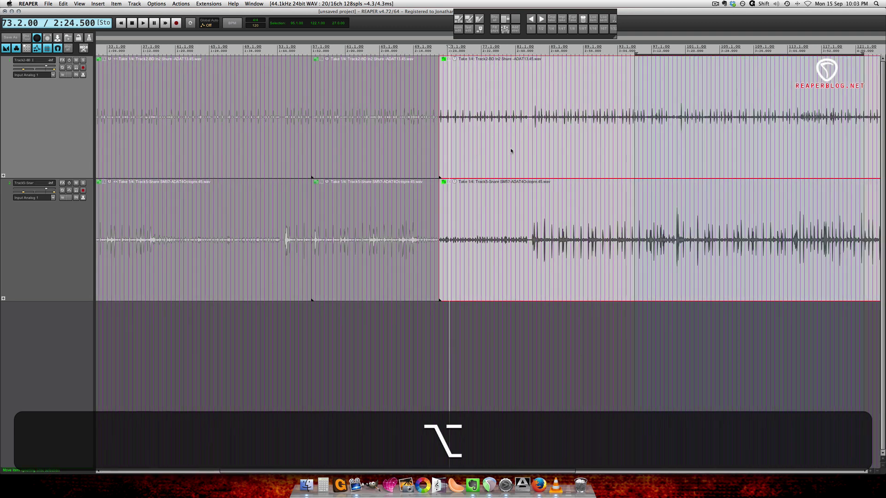
- Select the bars 57–72 section on both tracks and switch it to a different take
click(188, 133)
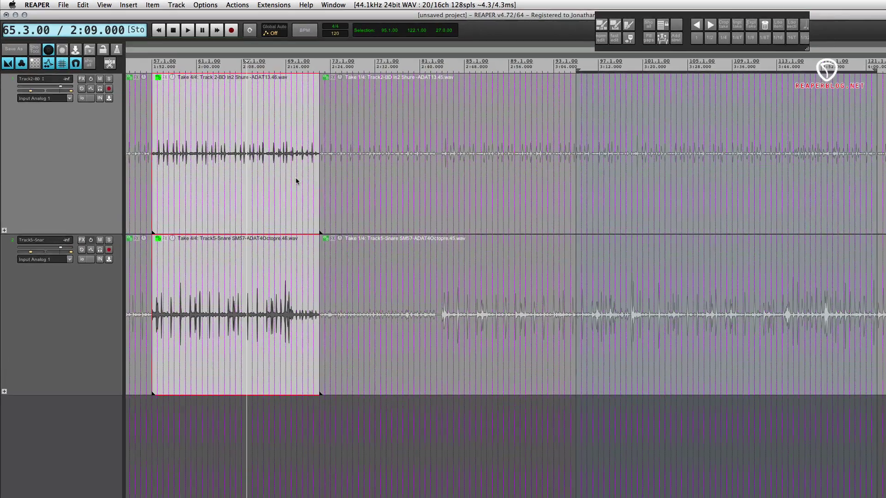
key(t)
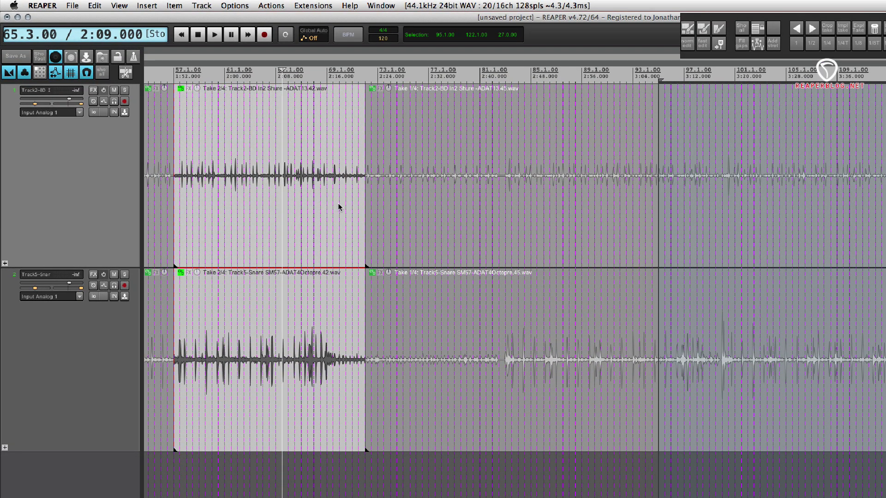
key(t)
key(t)
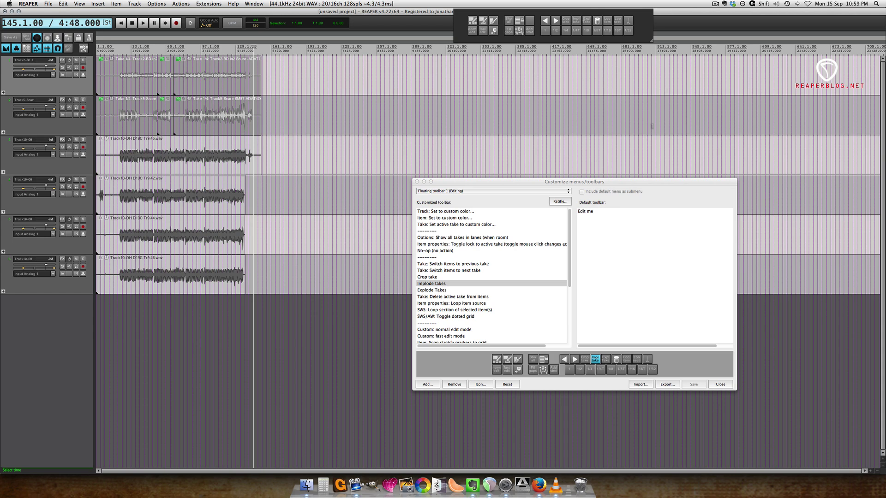
- Change the Implode takes toolbar entry's action, filtering for 'implode' and picking the custom action
click(440, 284)
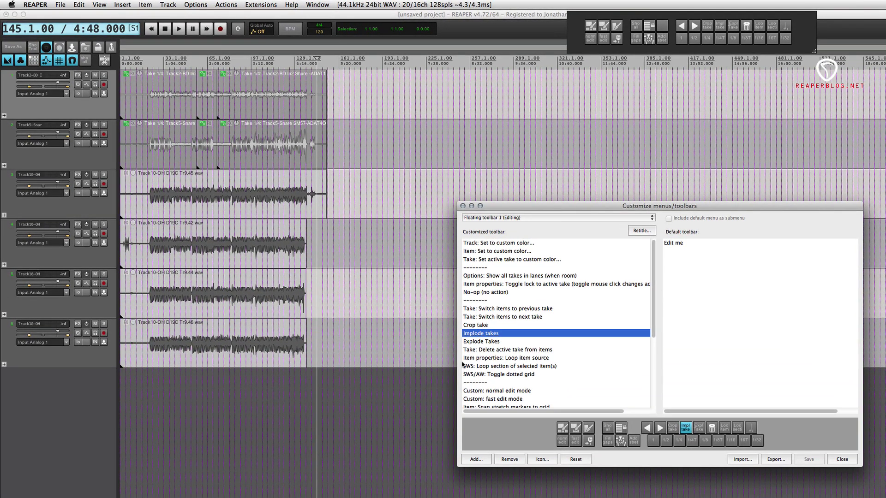
right_click(492, 336)
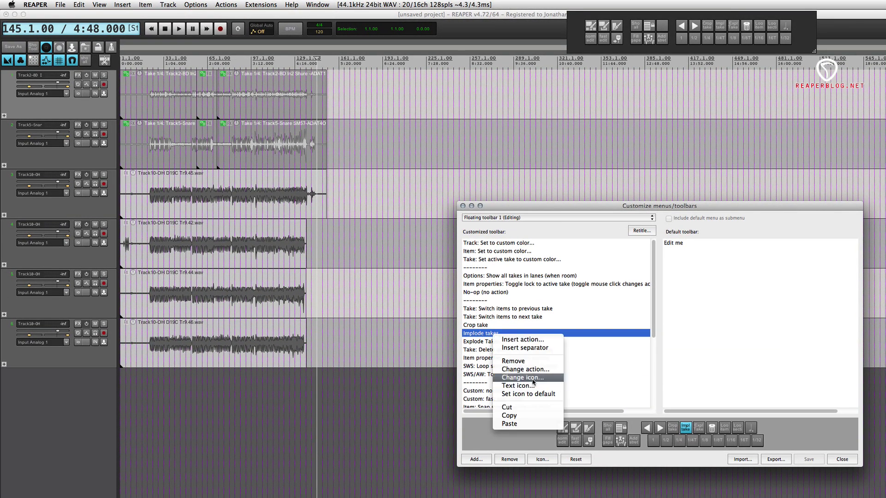
click(525, 369)
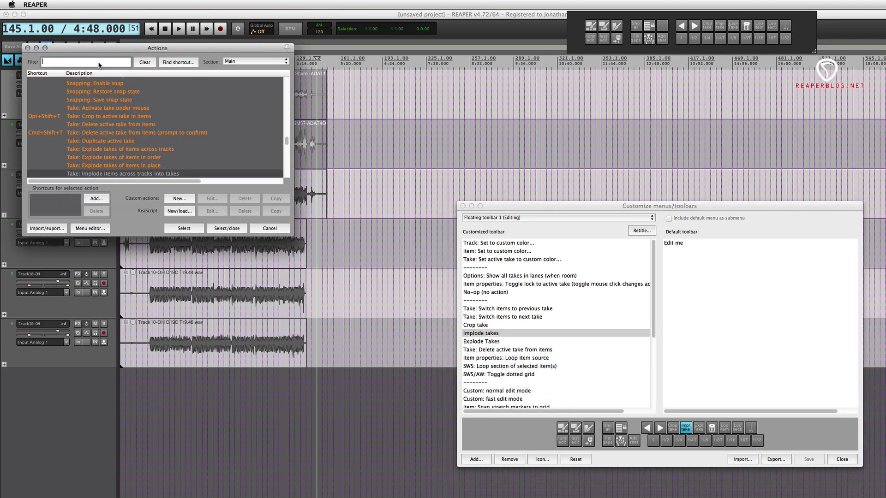
text(im)
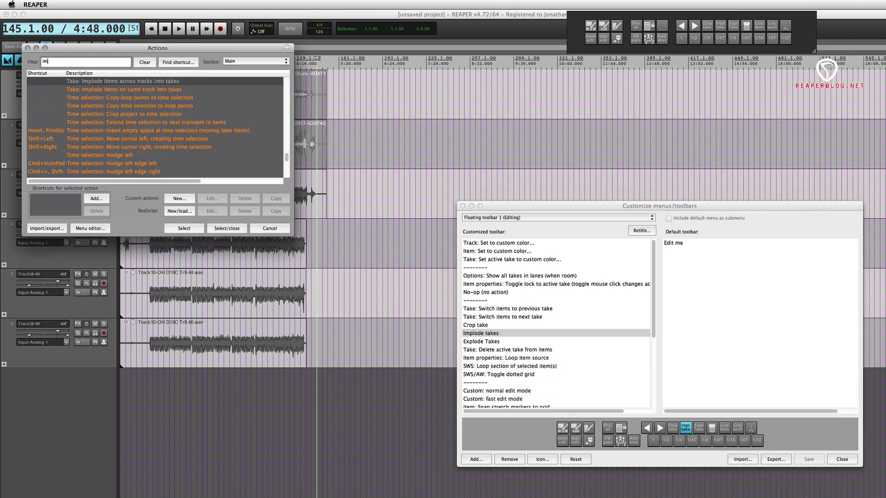
text(plode)
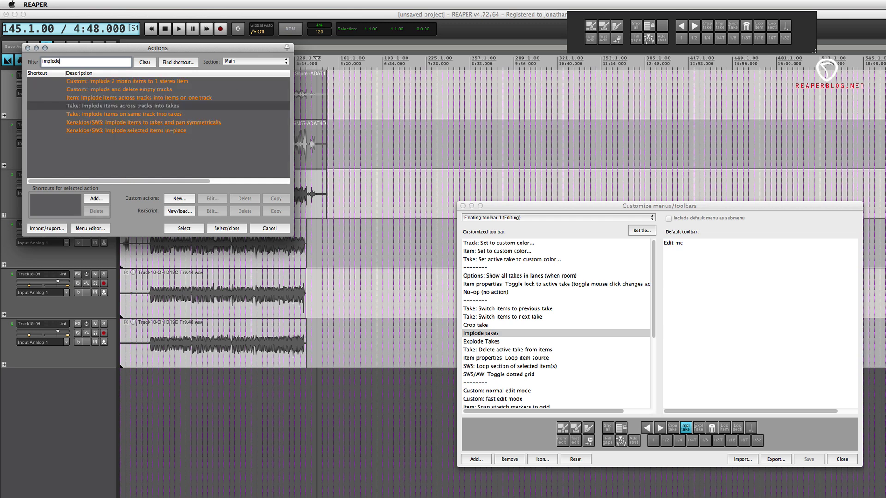
click(124, 89)
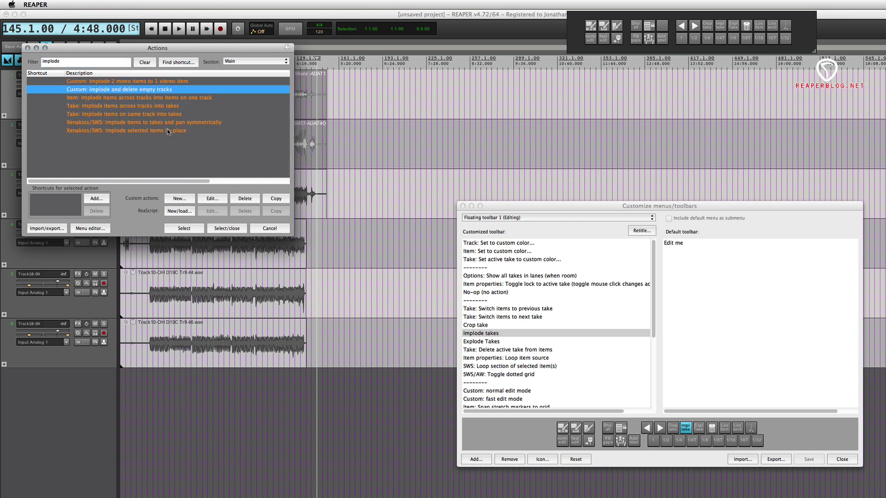
click(212, 199)
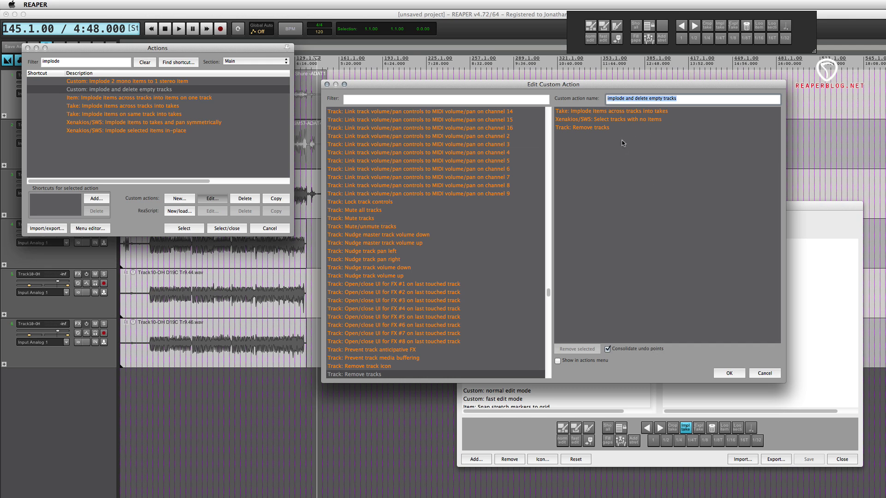
click(728, 373)
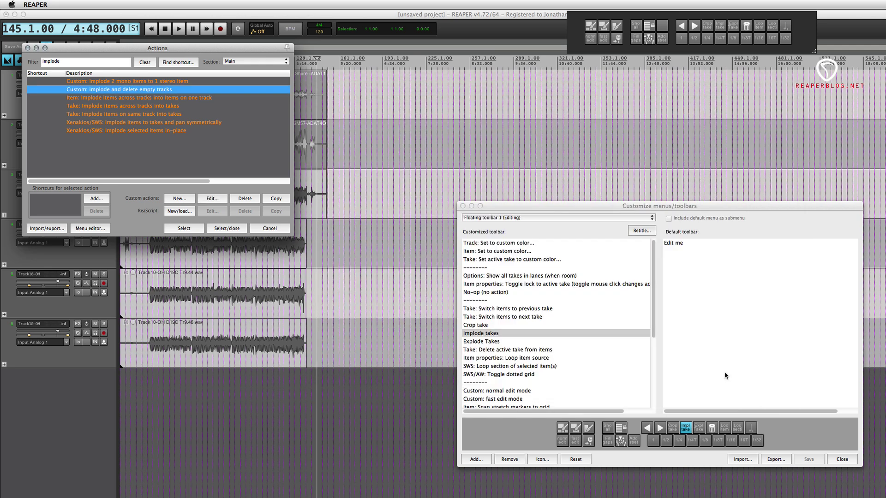
- Assign the custom action, give the button the text label 'implode', and save the toolbar
click(226, 228)
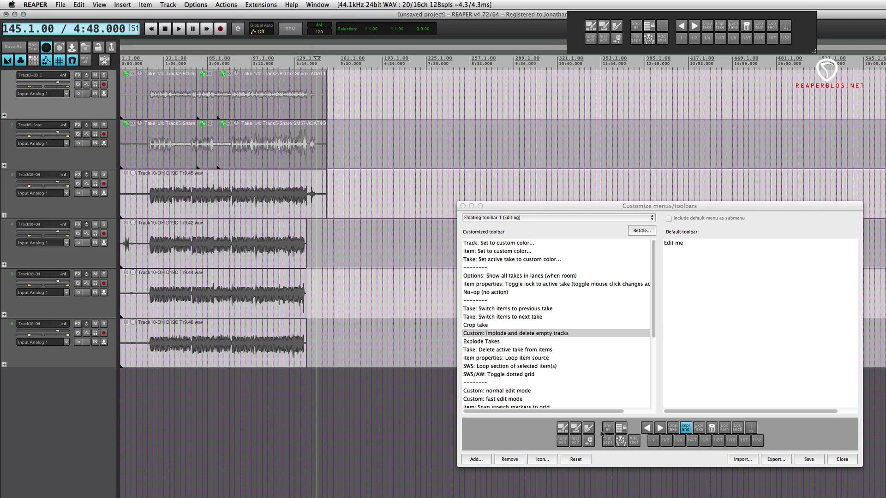
right_click(515, 335)
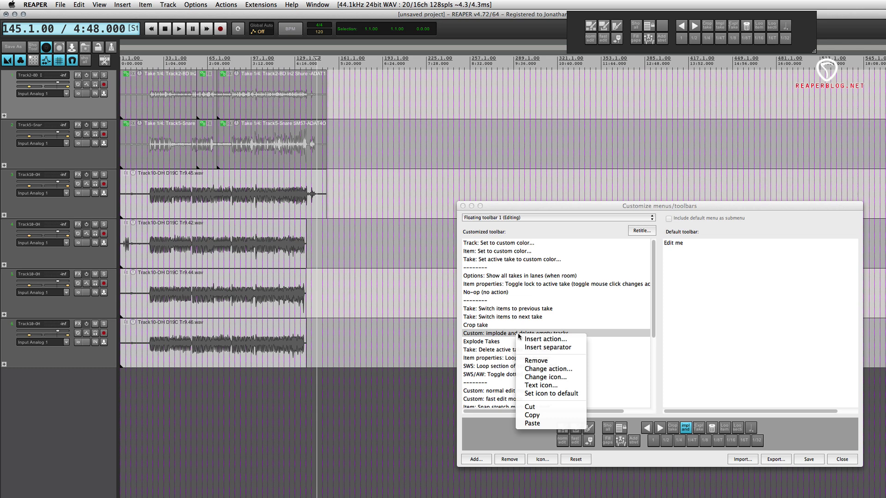
click(557, 387)
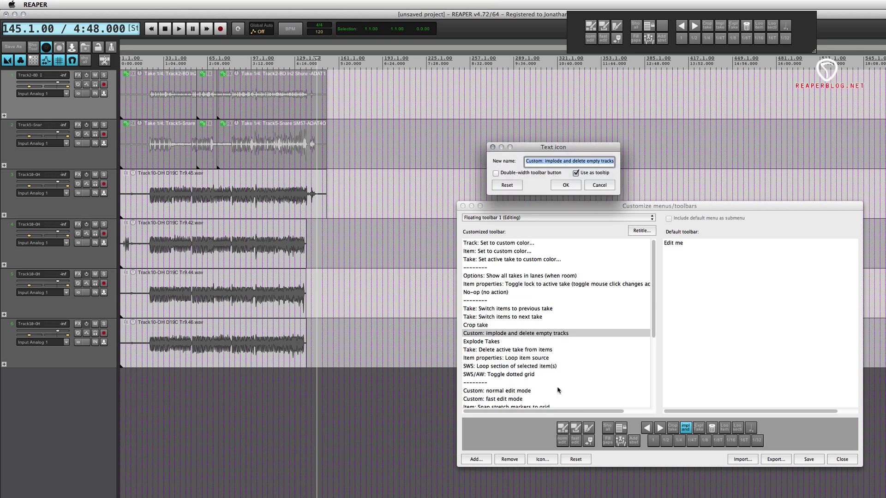
text(imp)
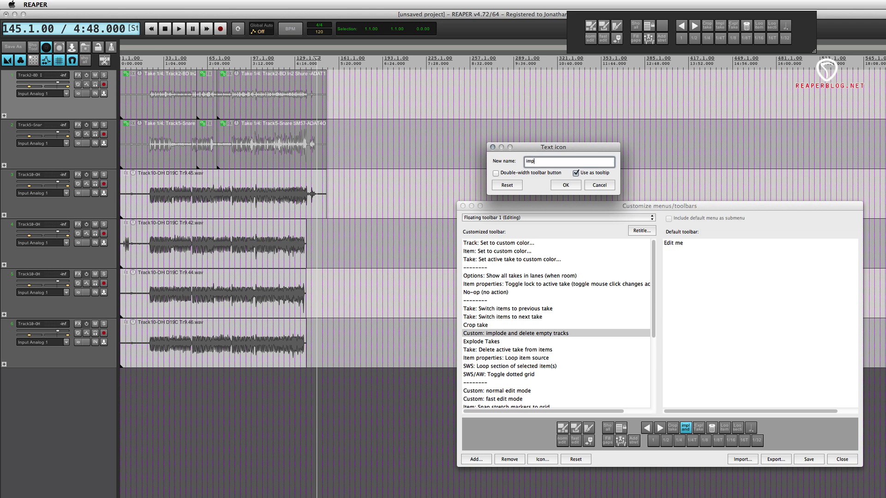
text(lode)
click(568, 186)
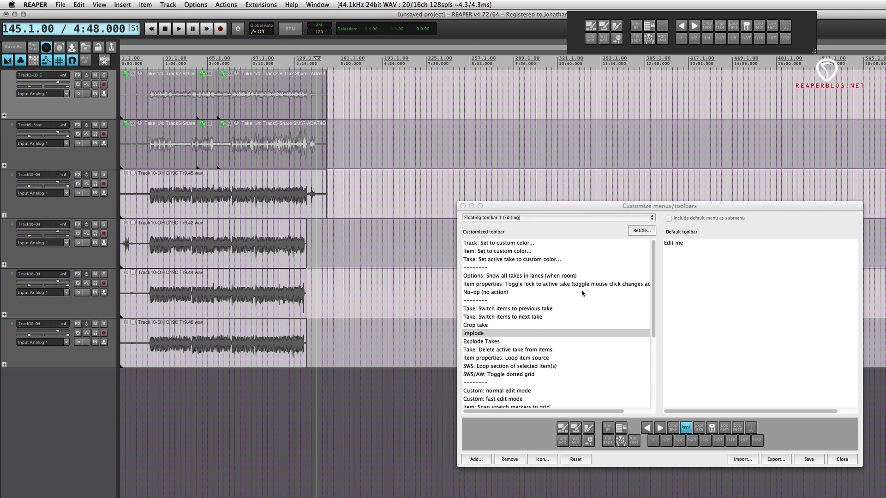
click(808, 459)
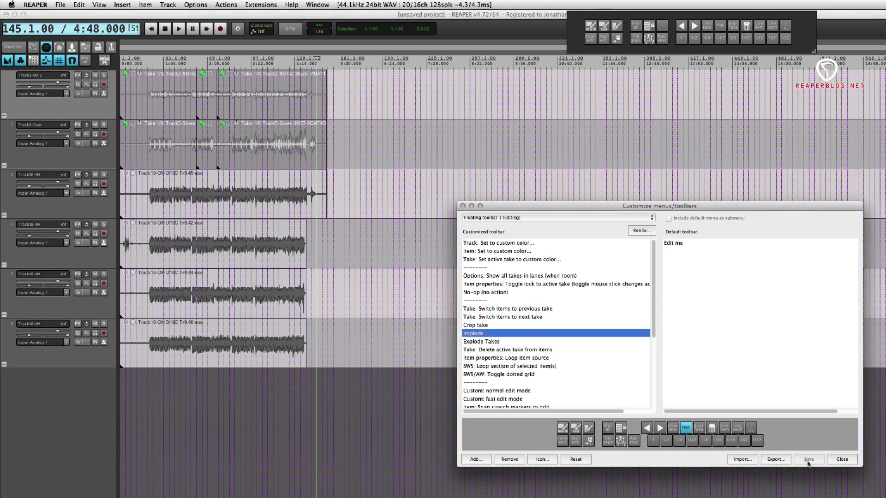
click(836, 462)
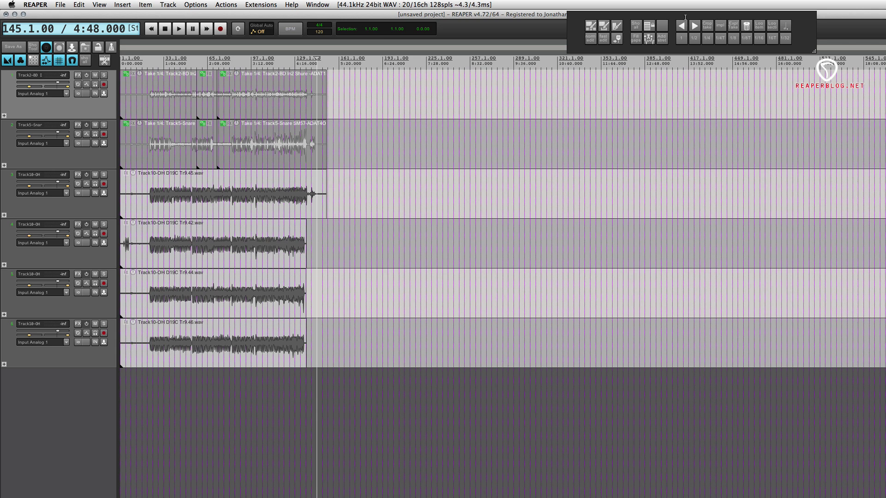
- Implode the four Track18-OH overhead tracks into takes using the new implode button
click(720, 28)
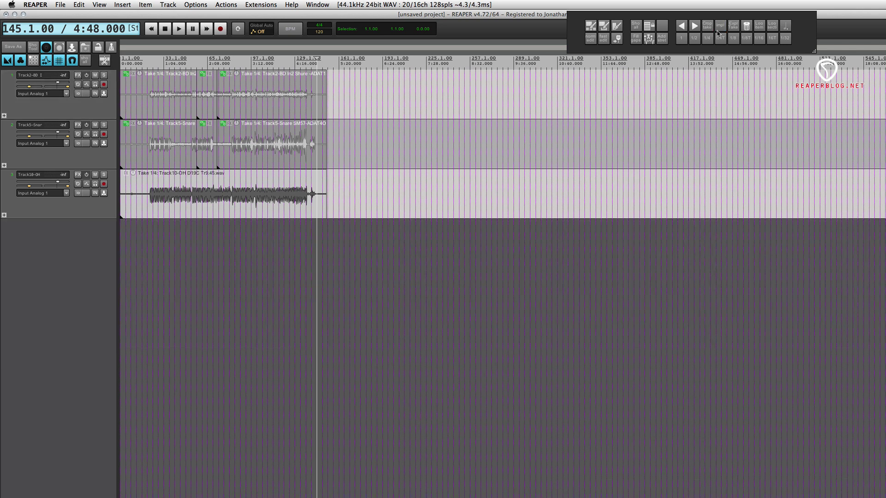